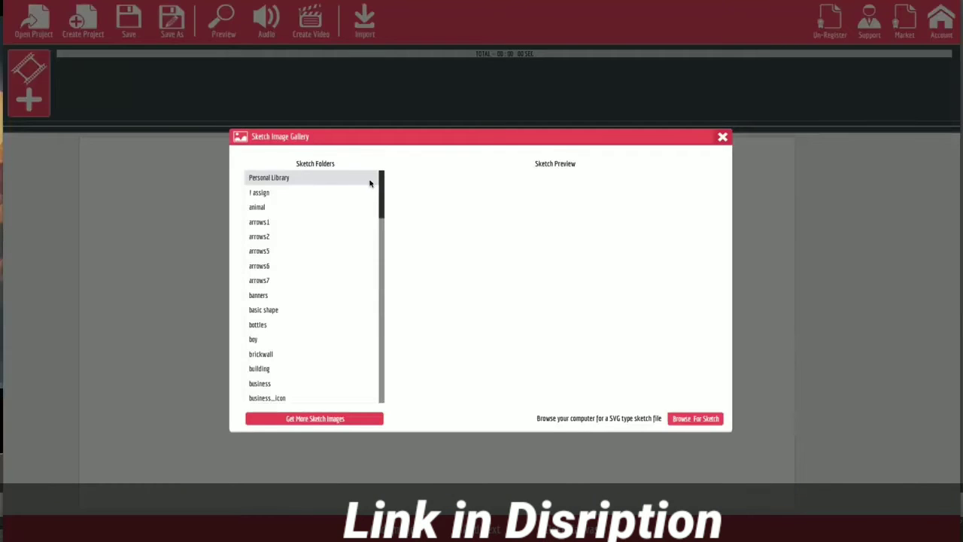
- Insert the kneeling plumber sketch from the Niche-Plumbing folder, then enlarge it on the left side of the canvas
mouse_move(381, 180)
mouse_down()
mouse_move(371, 383)
mouse_move(373, 177)
mouse_up()
scroll(295, 328, down, 5)
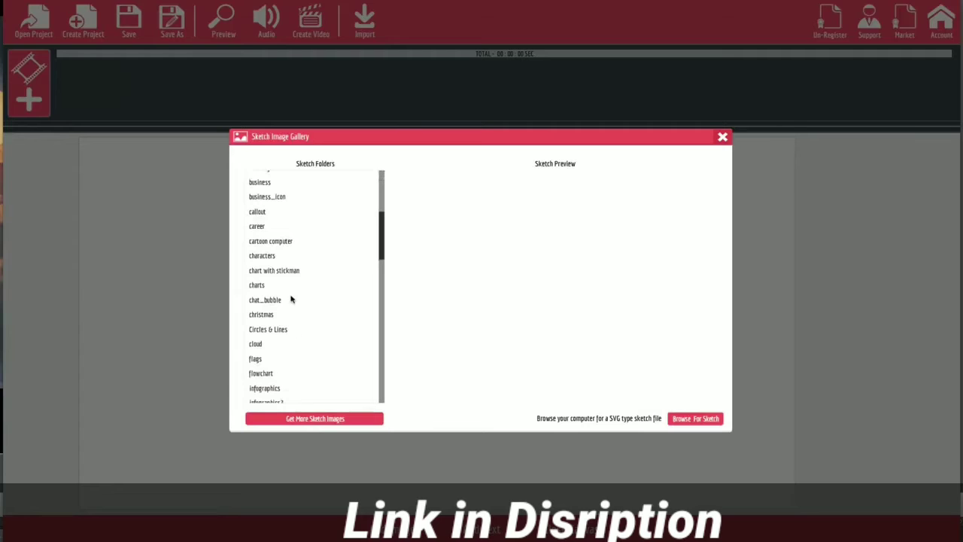
scroll(297, 324, down, 3)
scroll(303, 314, down, 3)
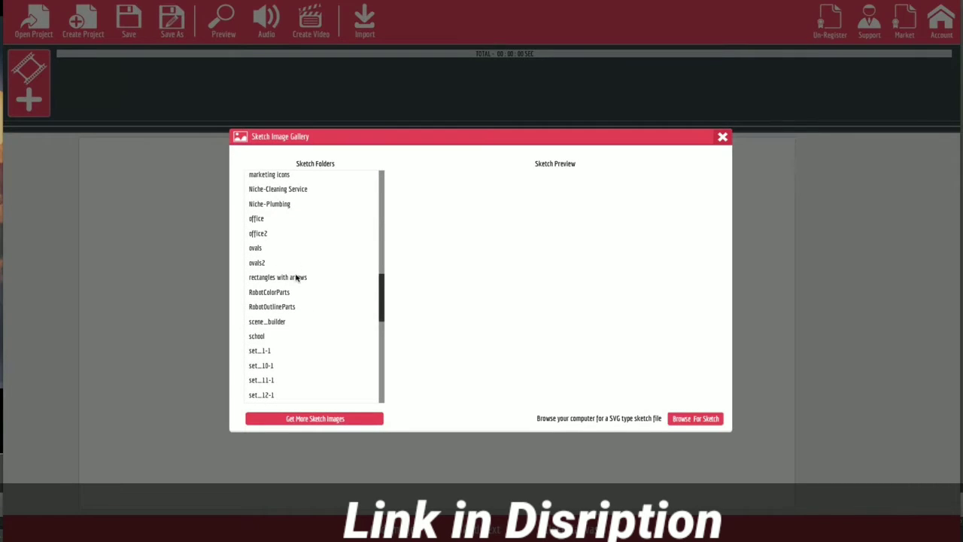
click(281, 204)
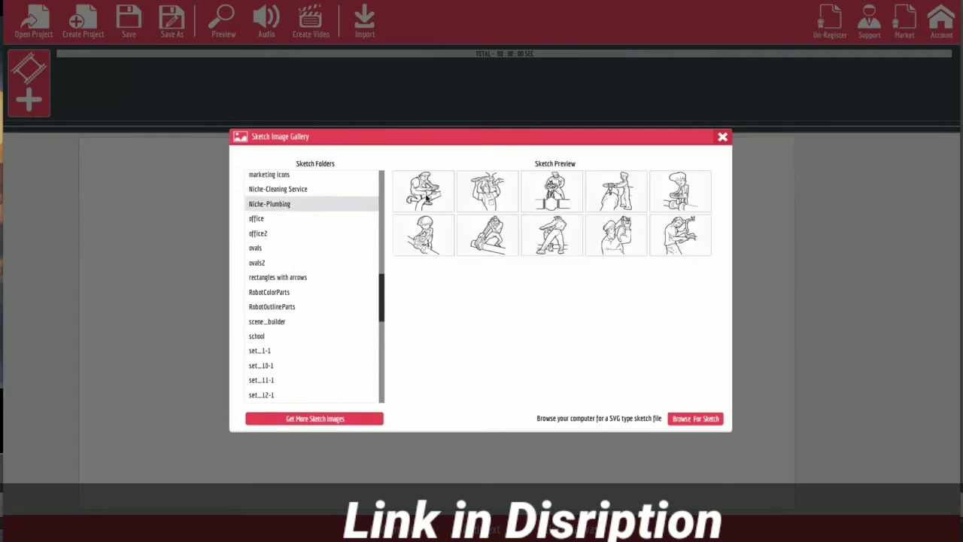
click(425, 194)
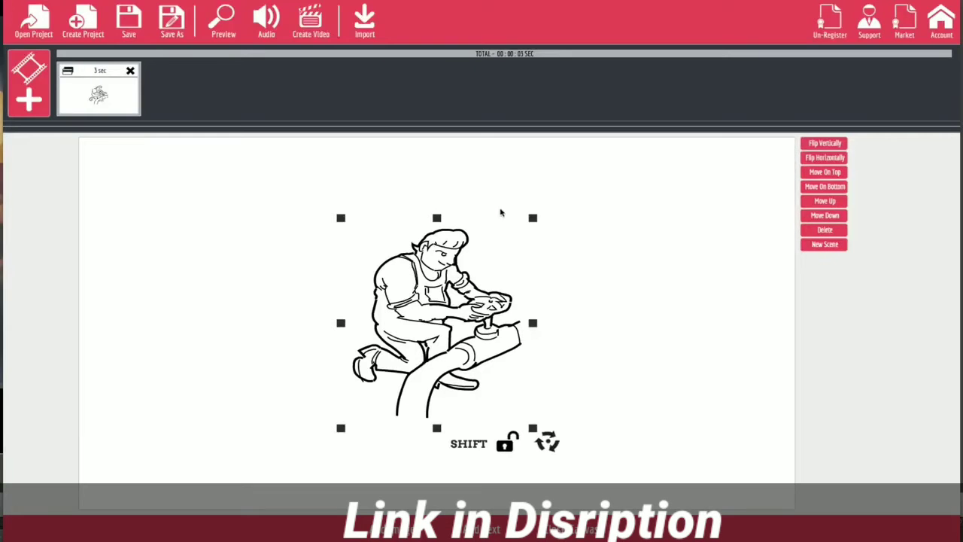
mouse_move(533, 218)
mouse_down()
mouse_move(543, 199)
mouse_move(533, 180)
mouse_move(502, 185)
mouse_move(512, 193)
mouse_move(499, 223)
mouse_move(505, 236)
mouse_move(522, 230)
mouse_up()
mouse_move(456, 287)
mouse_down()
mouse_move(313, 294)
mouse_move(298, 304)
mouse_move(302, 296)
mouse_up()
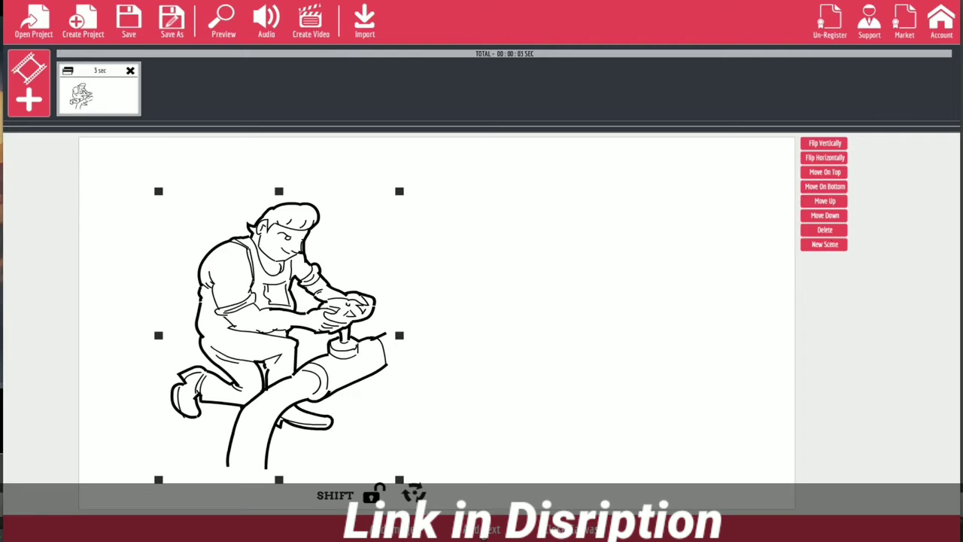
- Add a text sketch to the scene, place it above and to the right of the plumber, and enlarge it
click(485, 530)
mouse_move(480, 329)
mouse_down()
mouse_move(544, 237)
mouse_move(544, 209)
mouse_up()
drag(619, 227, 638, 236)
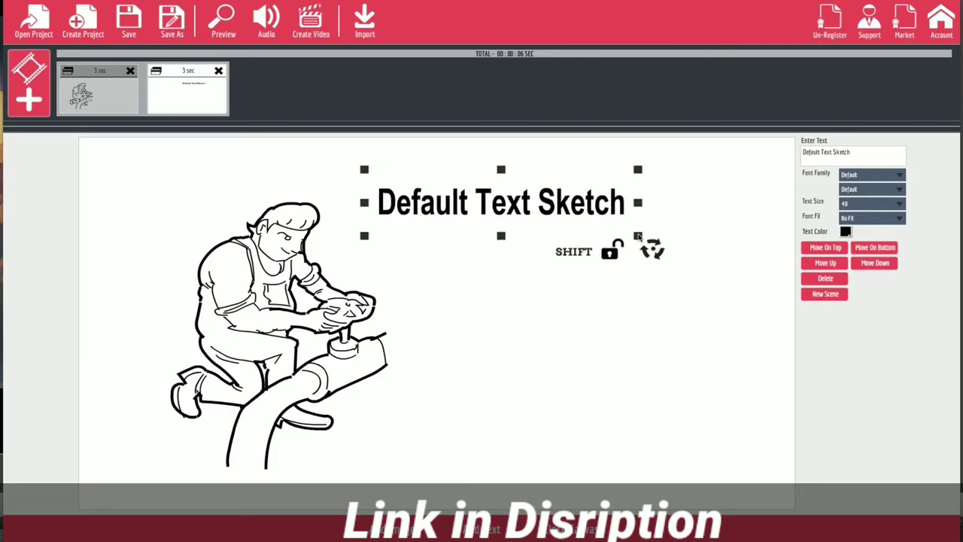
- Change the text to "Have a difficult plumbing Problem" and move it to the canvas's upper right, clear of the plumber's head
click(859, 154)
text(H)
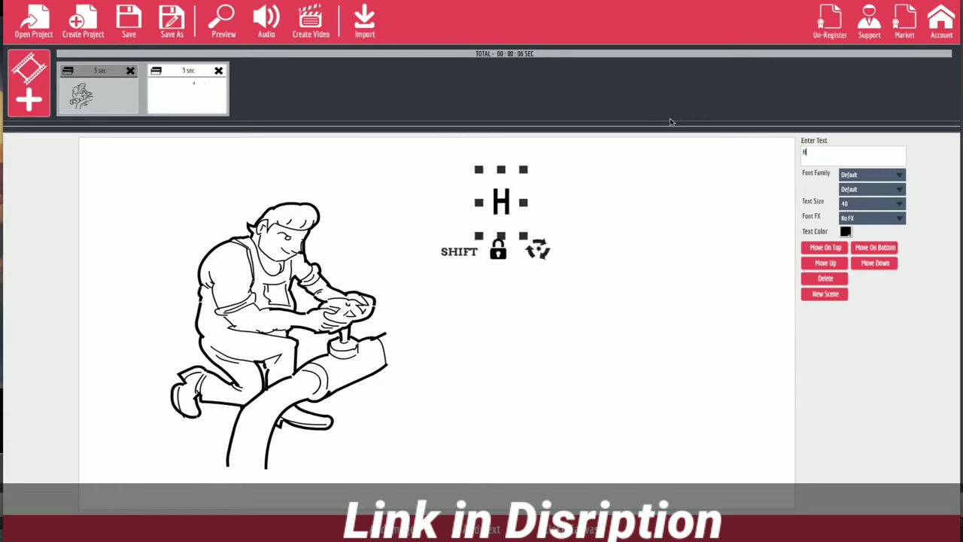
text(ave a d)
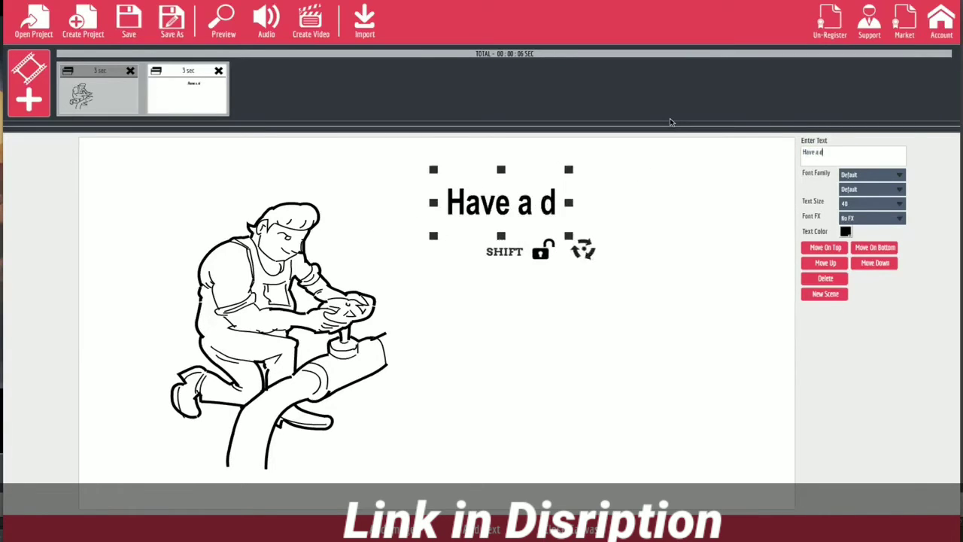
text(ifficul)
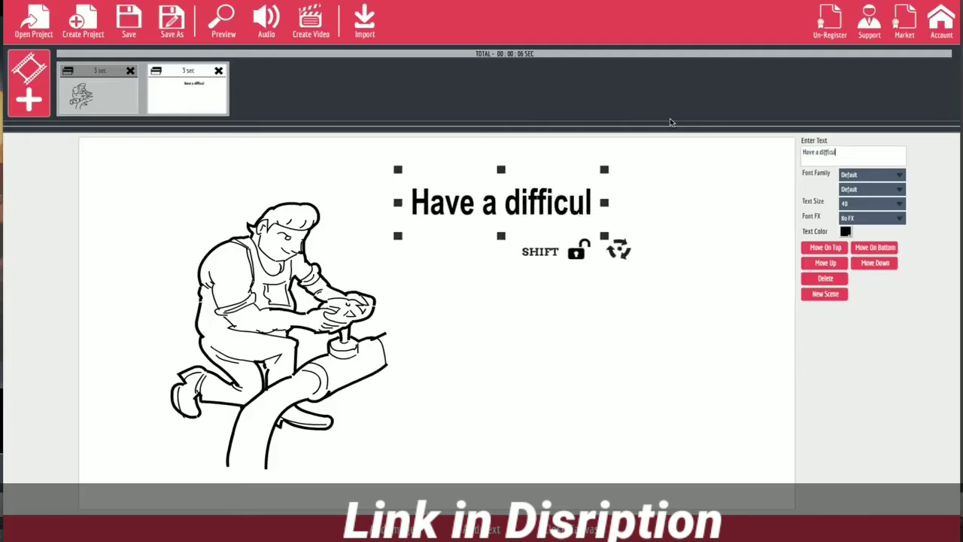
text(t plumbing)
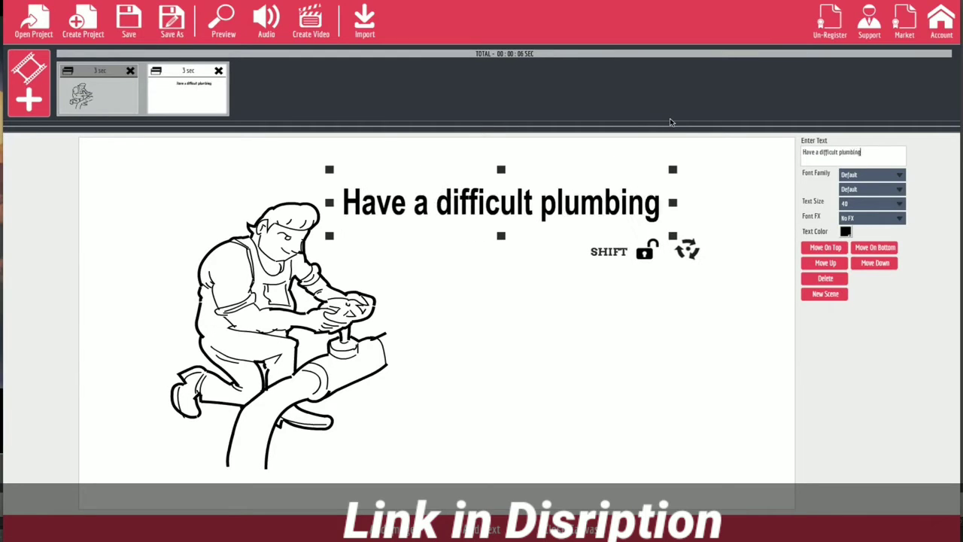
text(O)
key(BackSpace)
text(P)
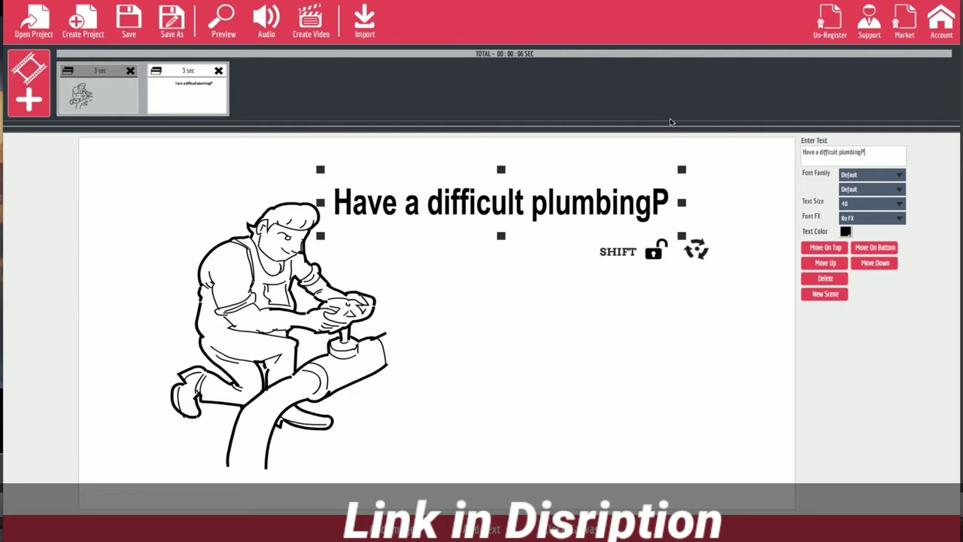
text(ro)
key(BackSpace)
key(BackSpace)
key(BackSpace)
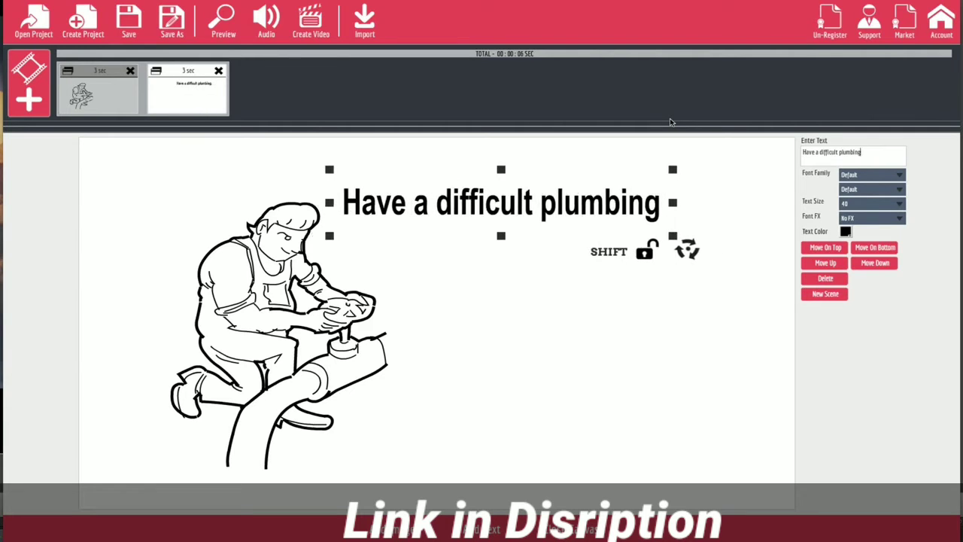
text(Problem)
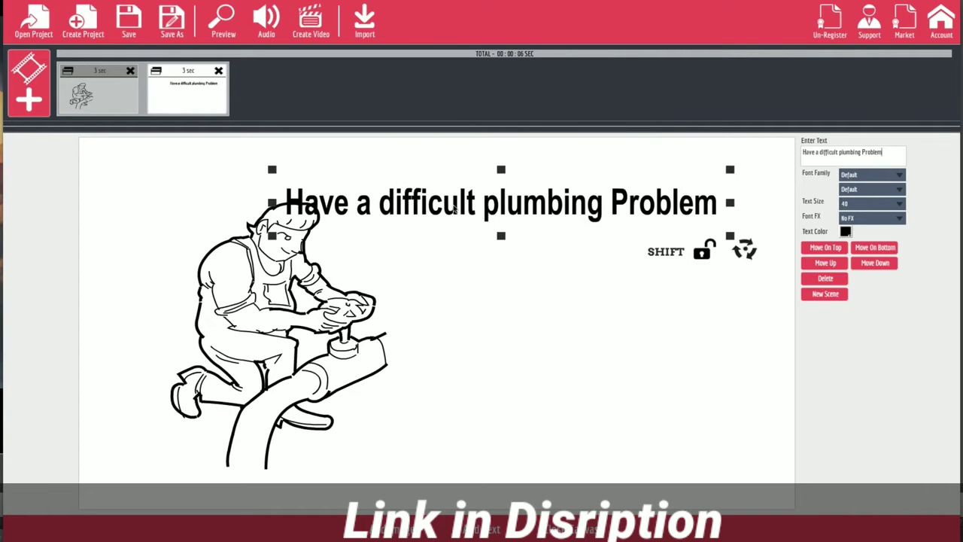
drag(480, 207, 529, 174)
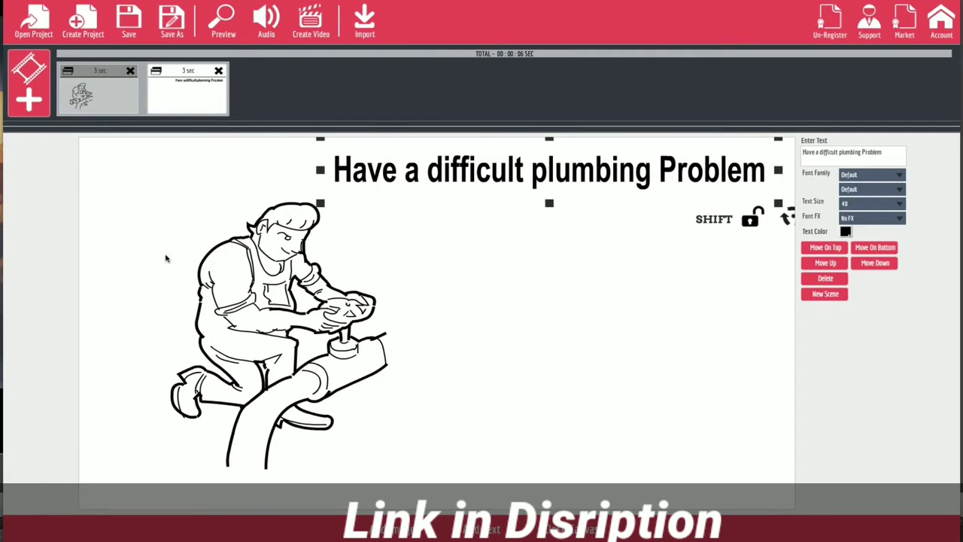
- Insert the Niche-Plumbing sketch of the standing plumber turning a valve wheel, and enlarge it below the heading on the canvas's right side
click(393, 529)
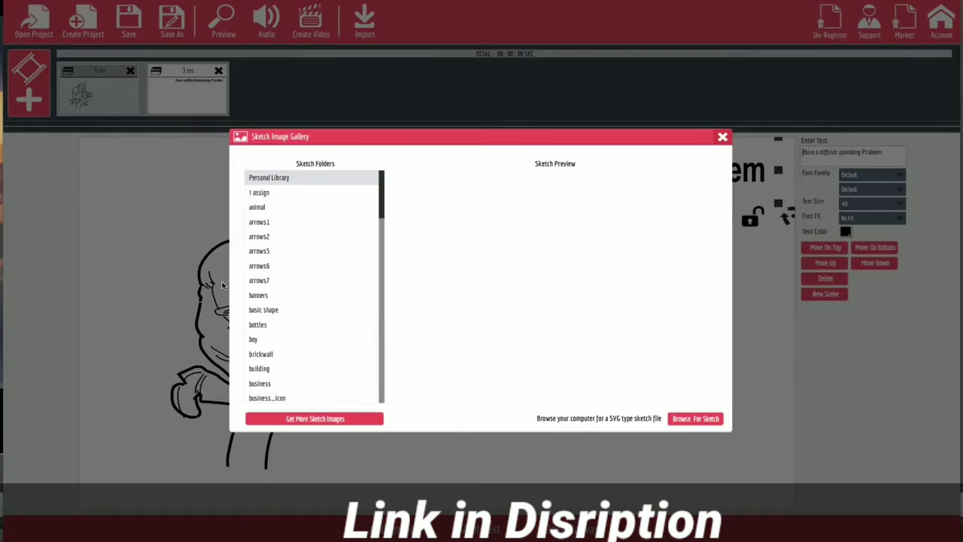
scroll(289, 348, down, 10)
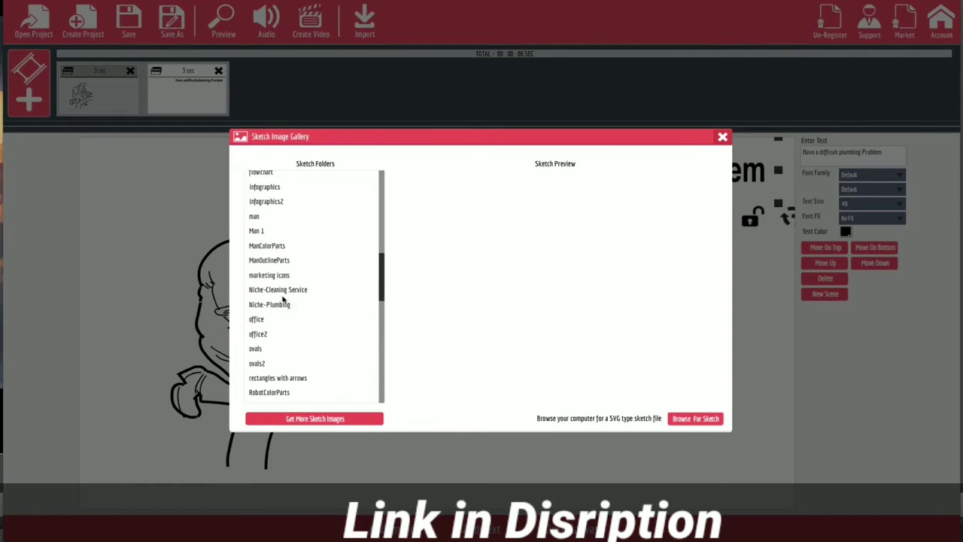
click(286, 304)
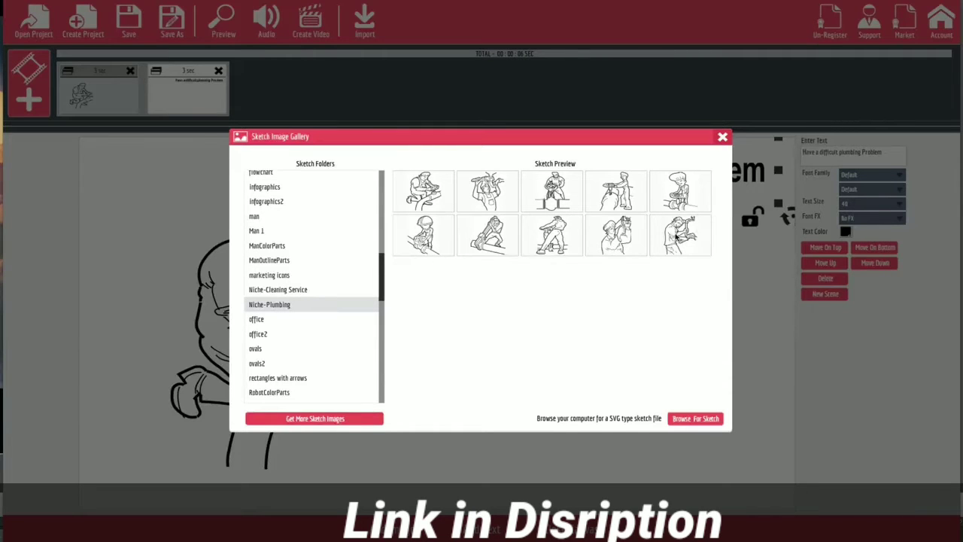
click(618, 198)
mouse_move(483, 336)
mouse_down()
mouse_move(592, 351)
mouse_move(581, 361)
mouse_up()
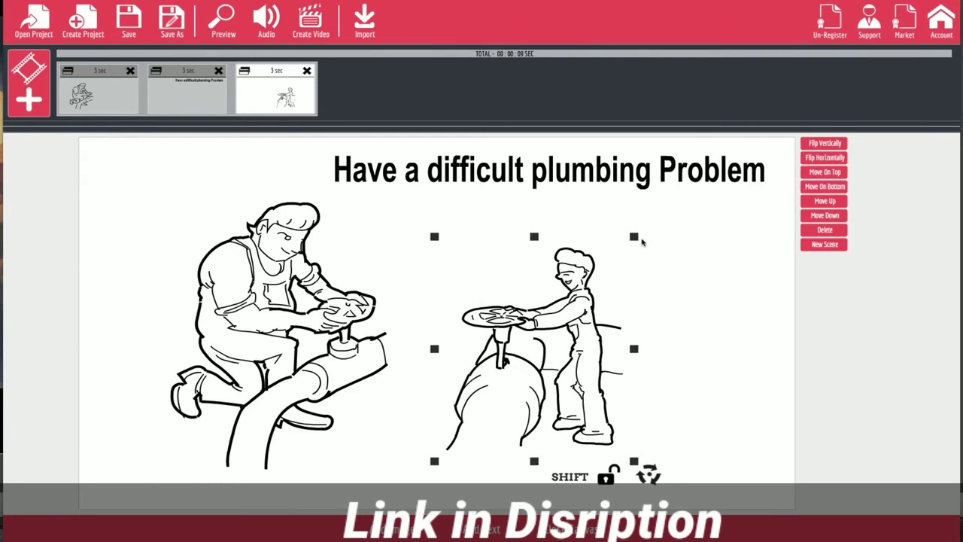
drag(642, 241, 658, 228)
drag(569, 340, 639, 349)
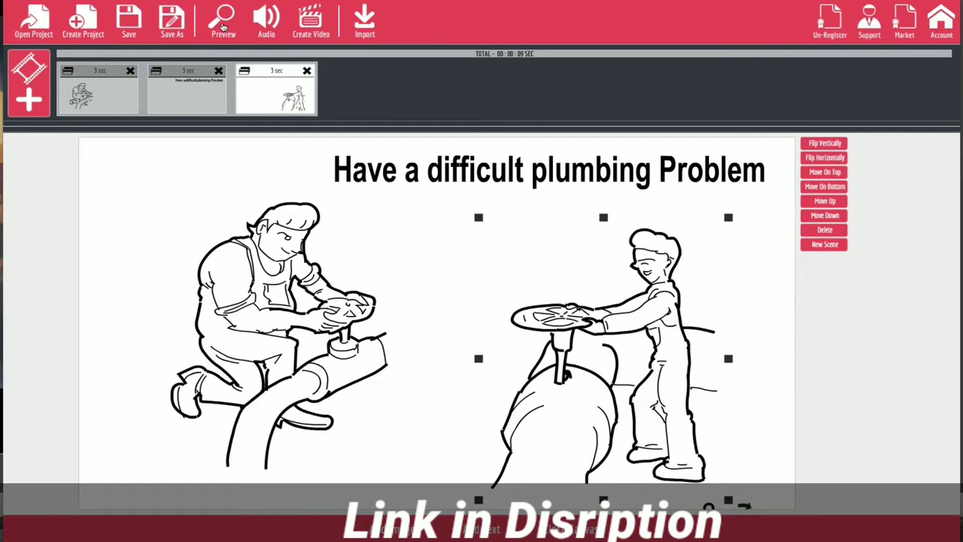
- Preview the whole project to check the drawing animation, and close the preview
click(223, 27)
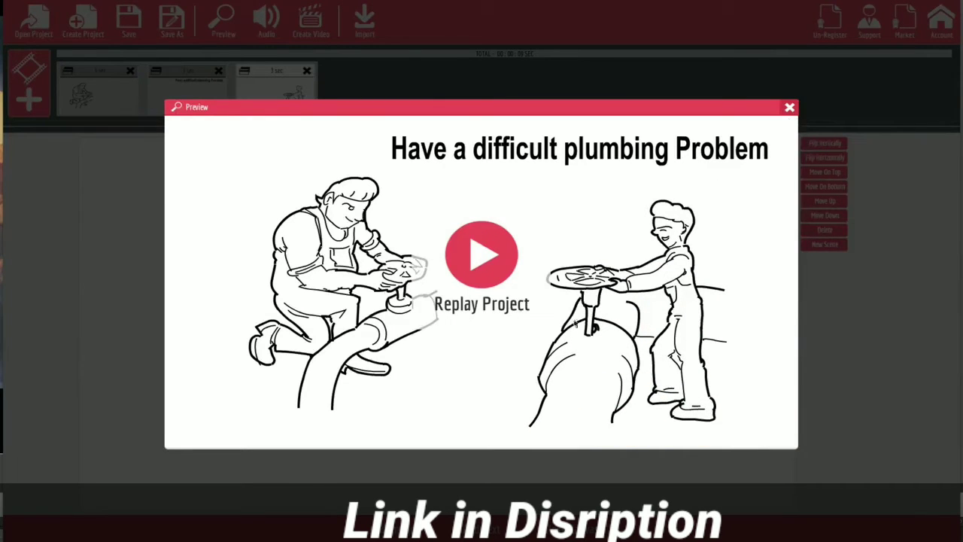
click(790, 109)
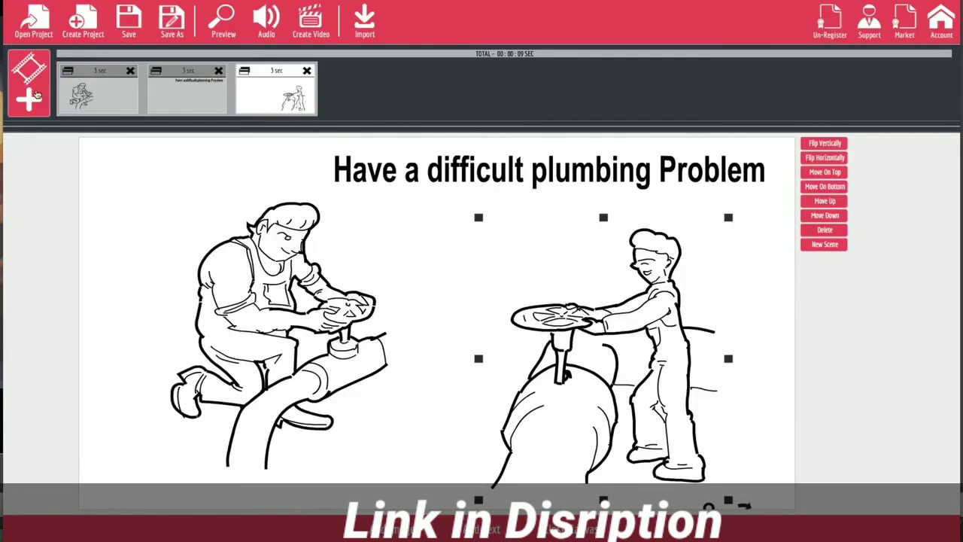
- Create a new sketch scene and insert the Niche-Plumbing sketch of the plumber gripping a pipe with a large wrench
click(37, 94)
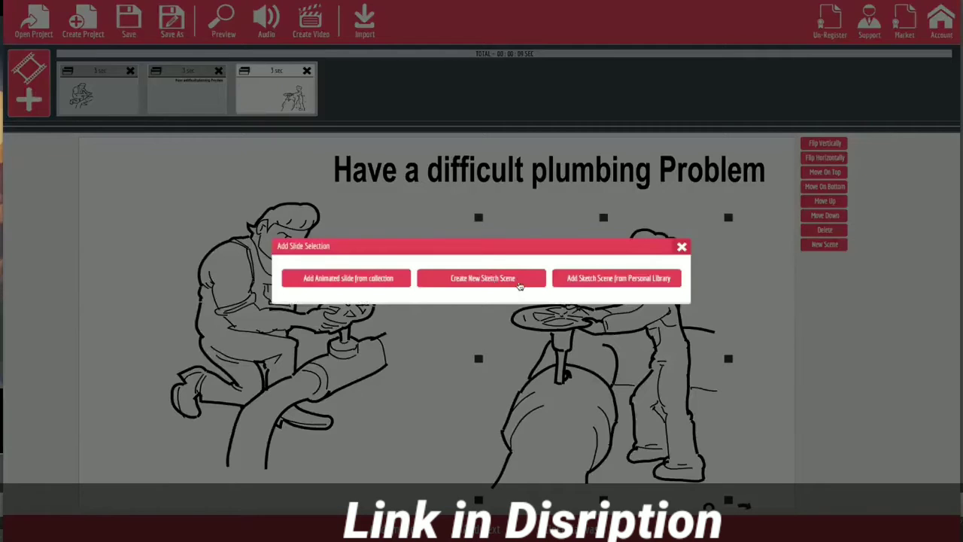
click(519, 280)
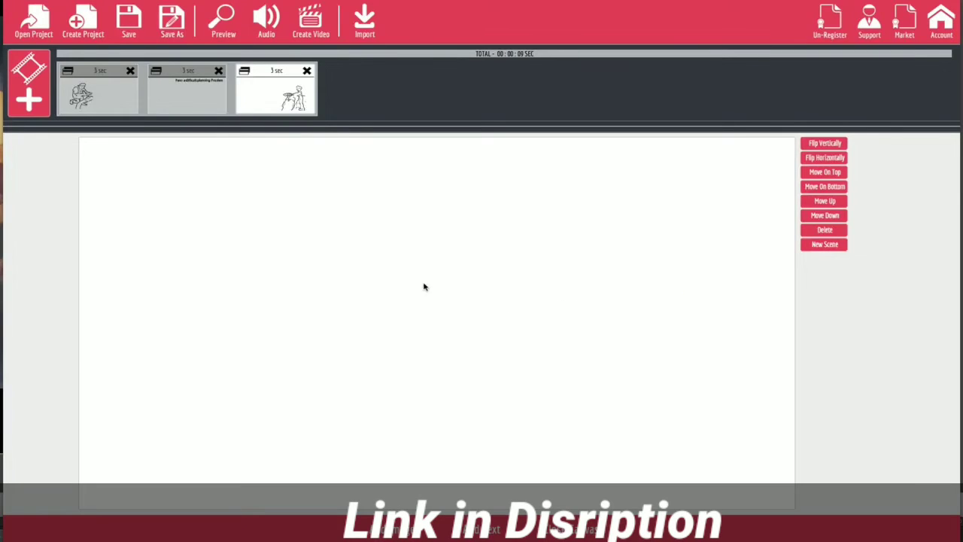
click(403, 535)
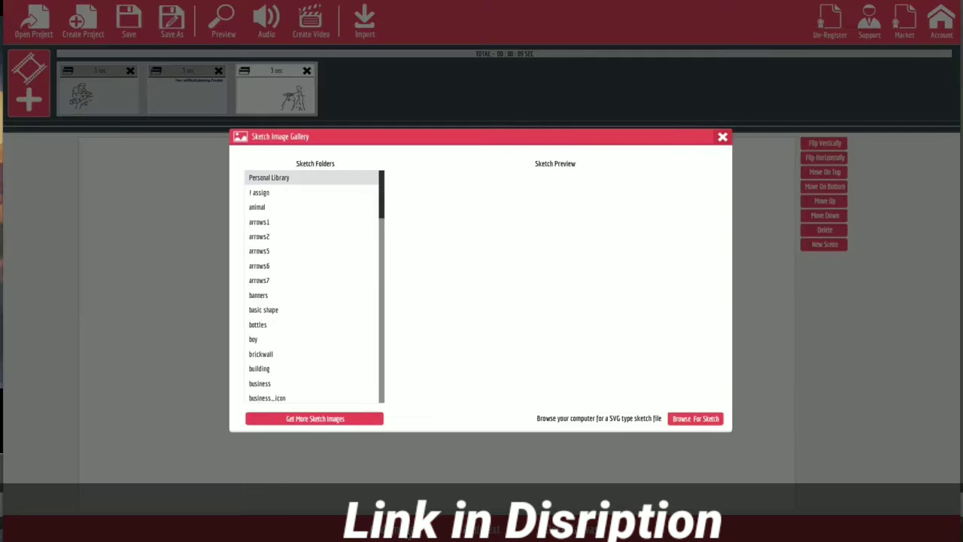
scroll(309, 365, down, 10)
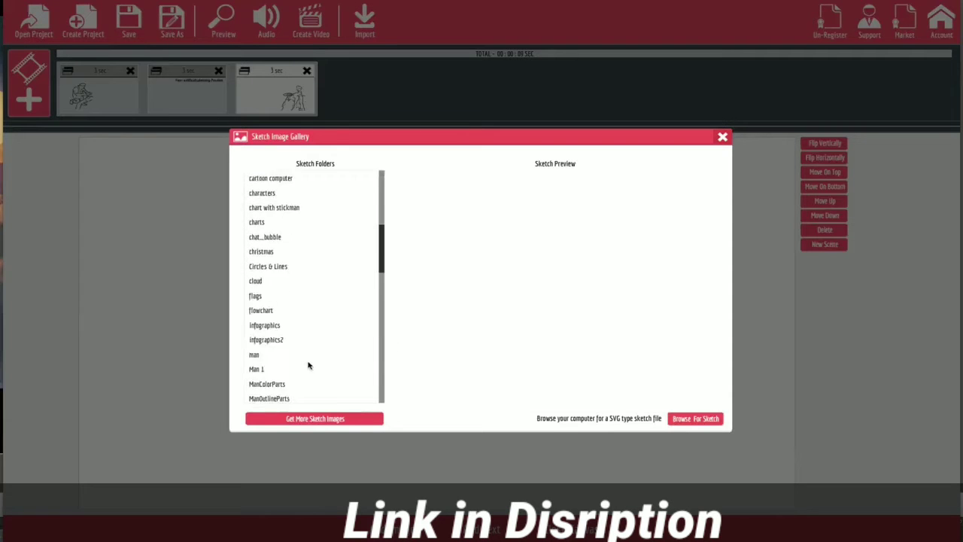
click(314, 207)
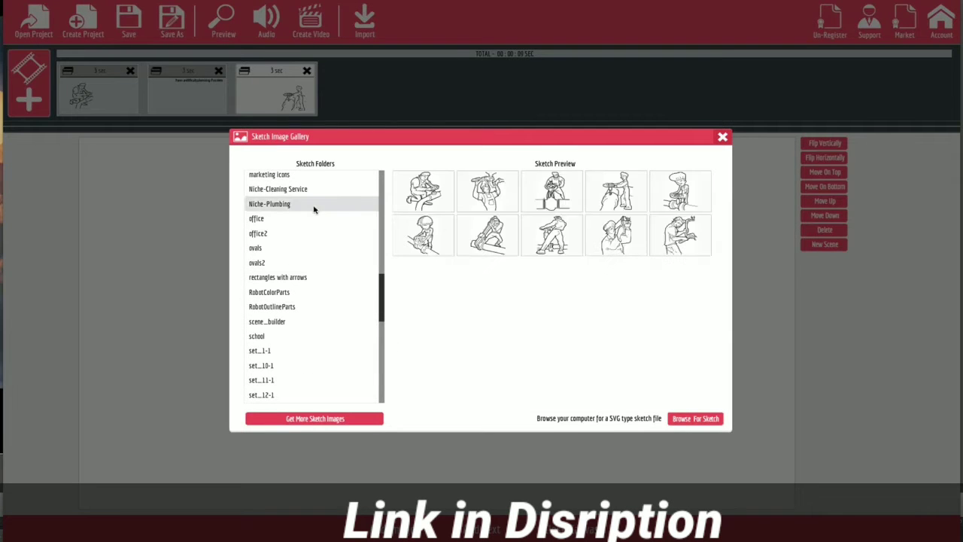
click(482, 236)
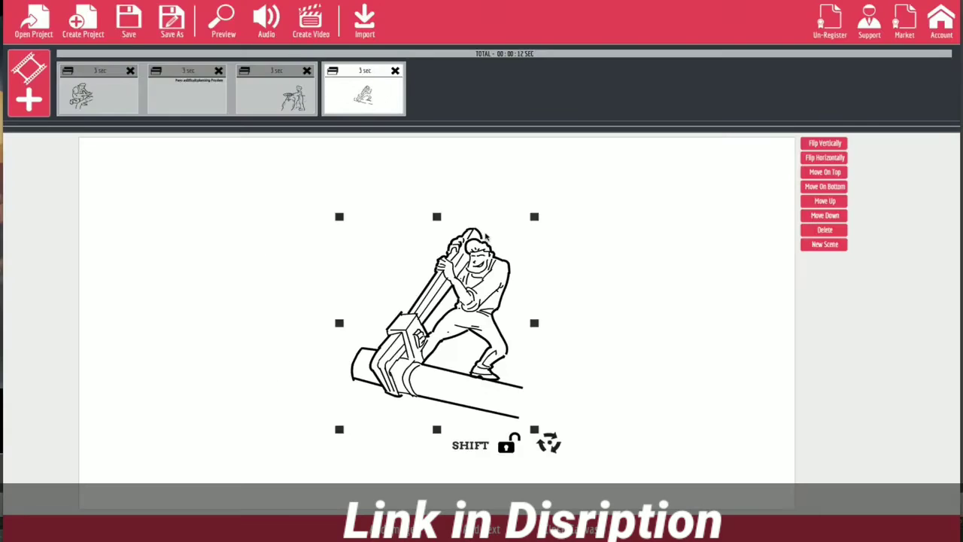
- Move the wrench plumber sketch to the left and enlarge it to fill the canvas's left half
mouse_move(451, 325)
mouse_down()
mouse_move(284, 350)
mouse_move(262, 379)
mouse_up()
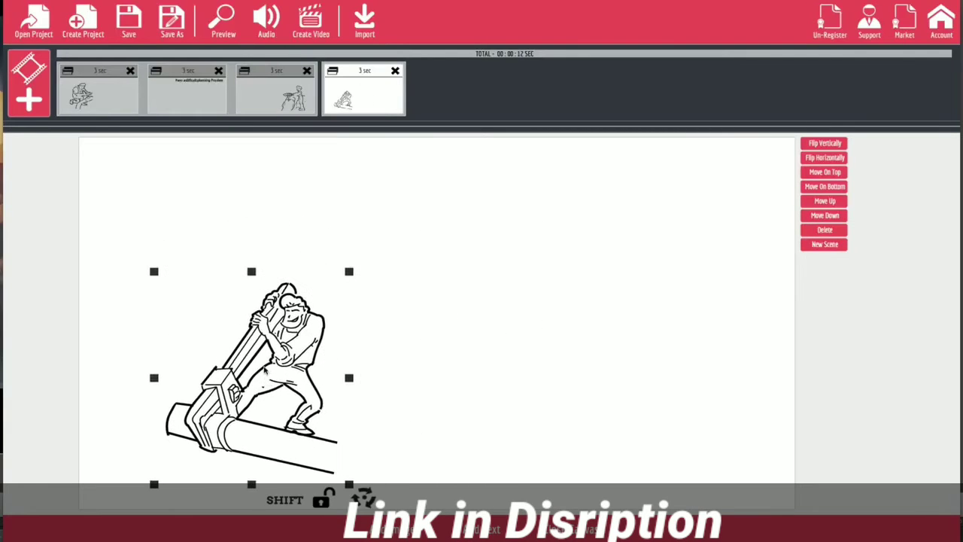
drag(348, 274, 403, 218)
drag(331, 344, 360, 294)
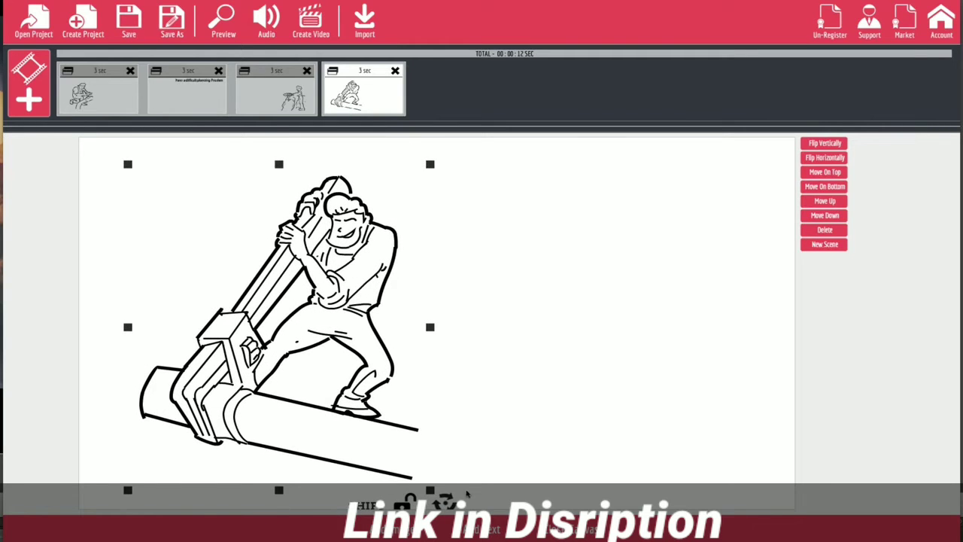
- Add the text "We have the tools" at the canvas's upper right and enlarge it
click(493, 532)
drag(502, 325, 649, 198)
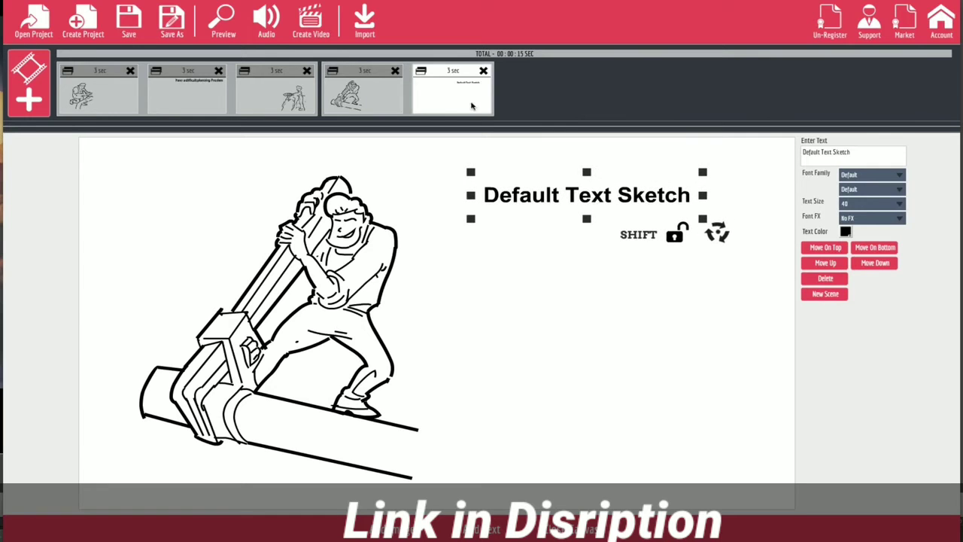
drag(865, 155, 753, 129)
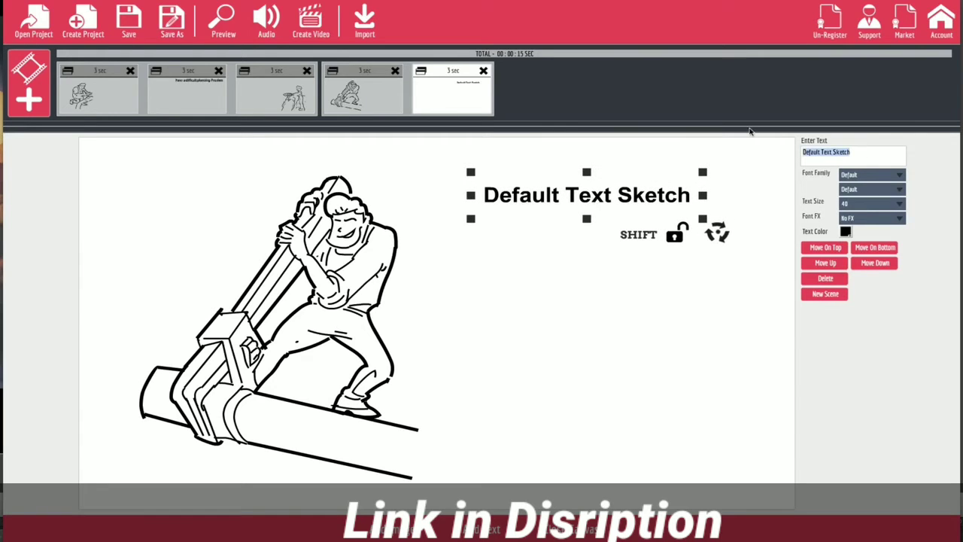
text(We have the tools)
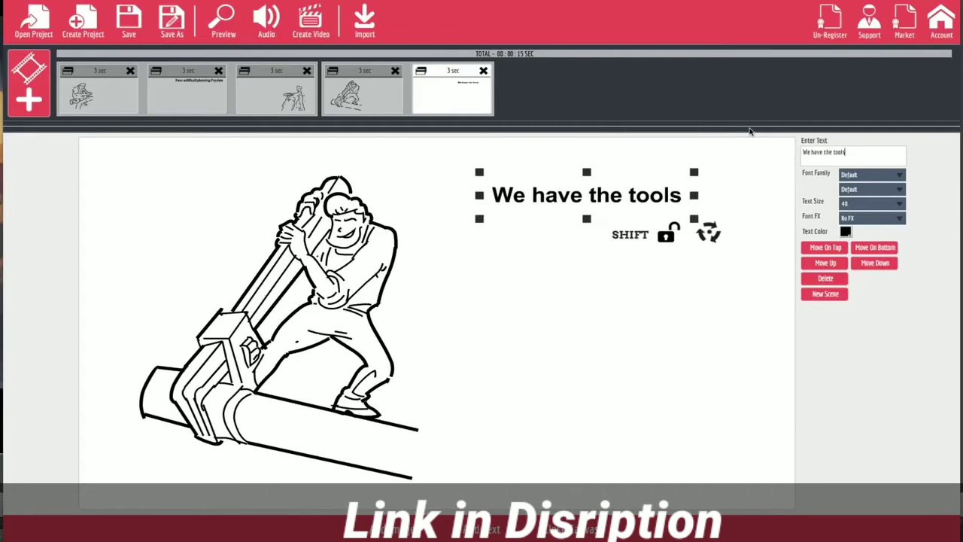
drag(696, 222, 750, 283)
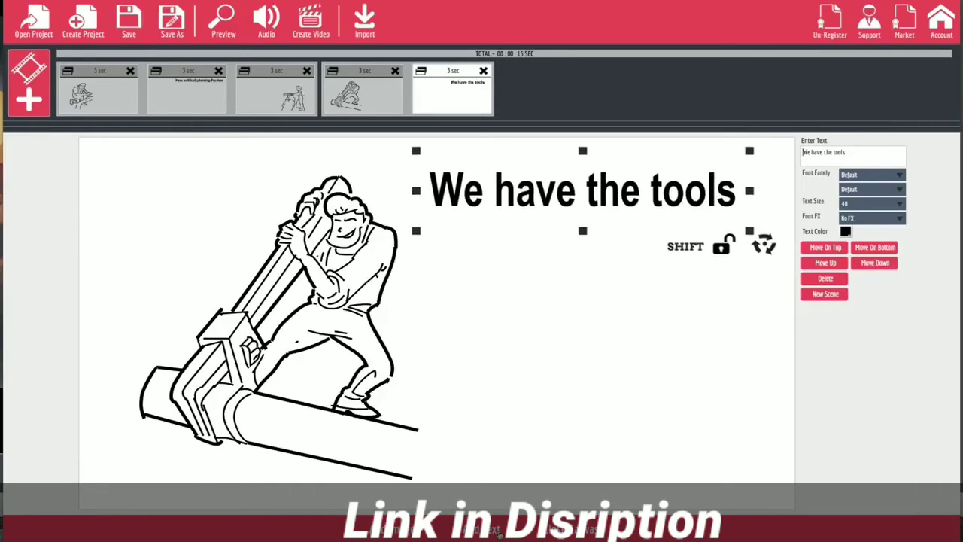
- Add a second text sketch reading "And Experience" below the "We have the tools" heading
click(516, 531)
drag(504, 325, 636, 304)
key(ctrl+a)
text(And Experi)
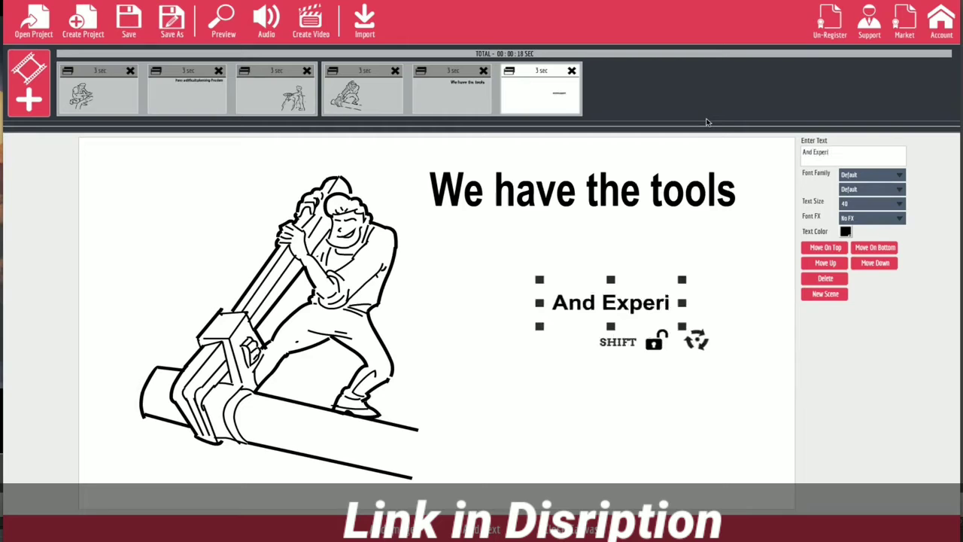
text(ence)
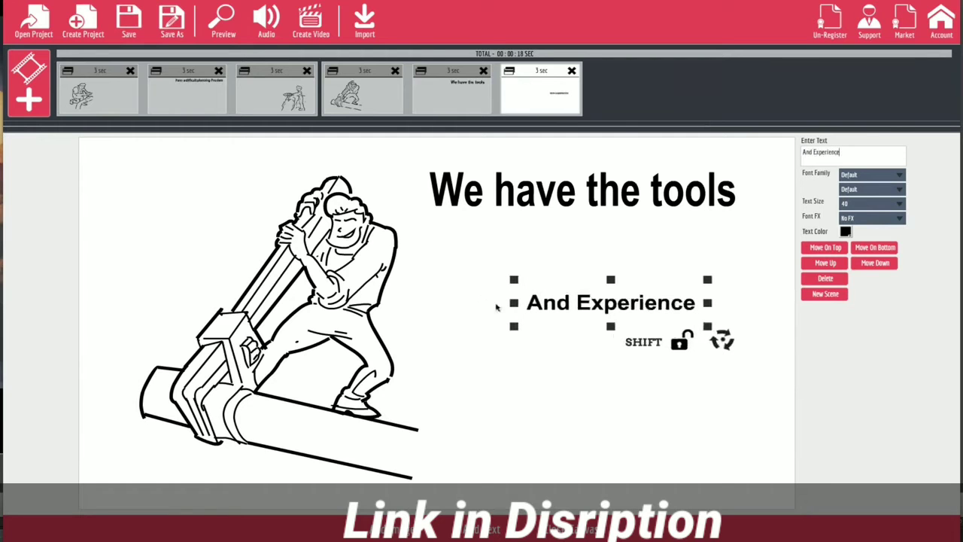
- Enlarge the "And Experience" text, stretch it taller, and shift it slightly up and right beneath the "We have the tools" heading
drag(514, 283, 454, 230)
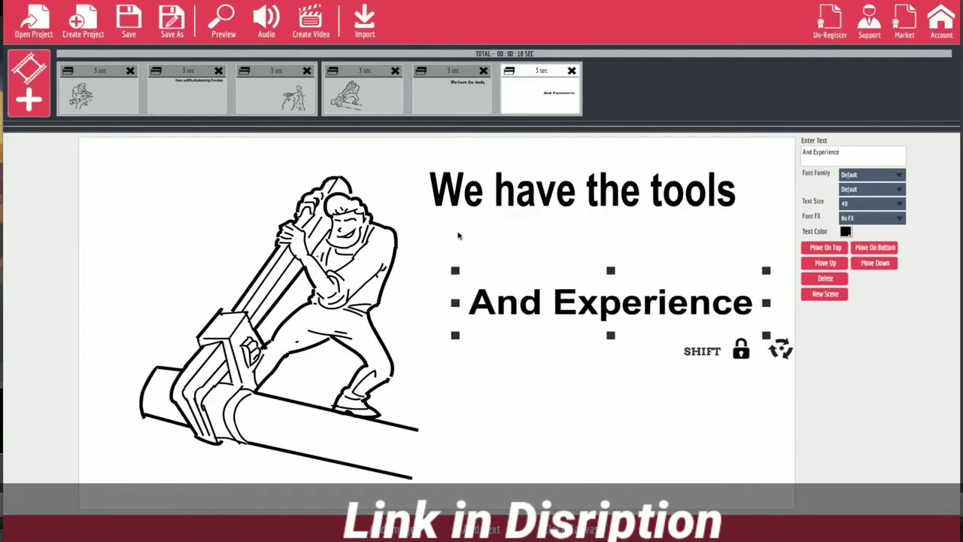
drag(456, 304, 477, 305)
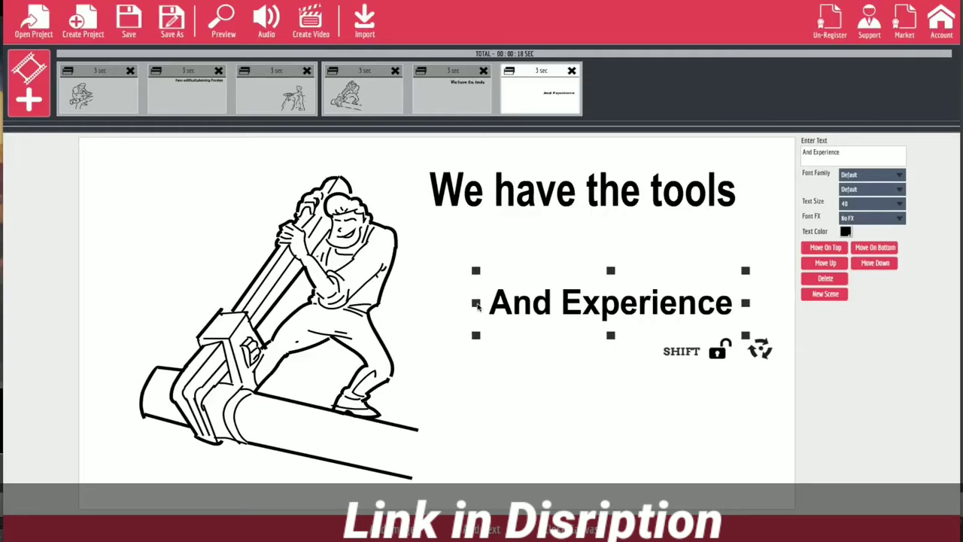
drag(465, 257, 461, 260)
drag(598, 306, 622, 291)
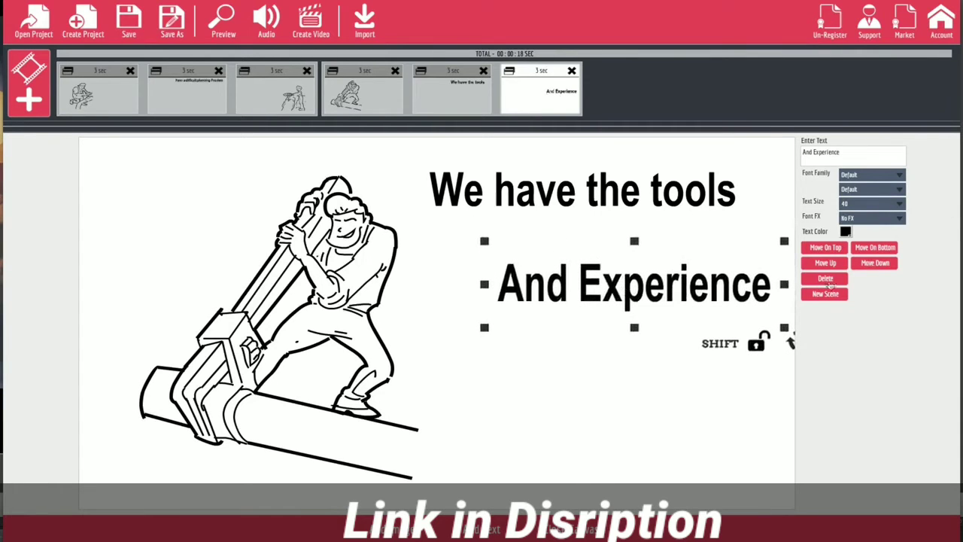
- Add a third text sketch reading "To Do The Job RIGHT!" below "And Experience", enlarge it and shift it toward the canvas's right edge
click(825, 294)
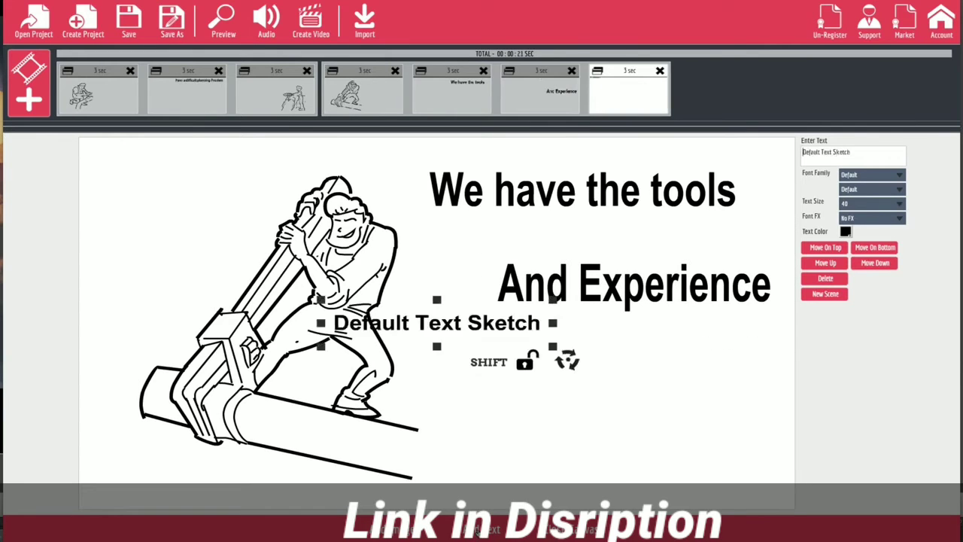
drag(522, 325, 640, 380)
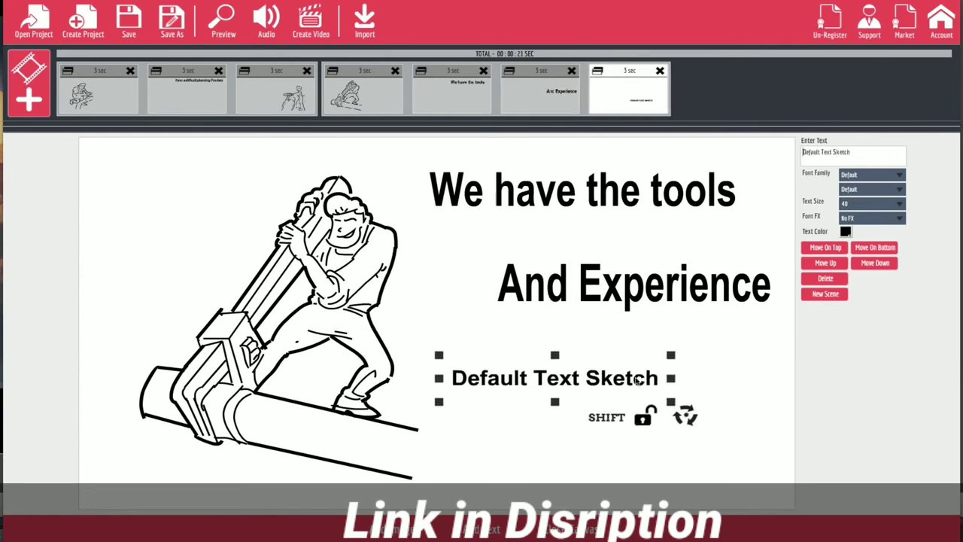
triple_click(899, 151)
text(To do)
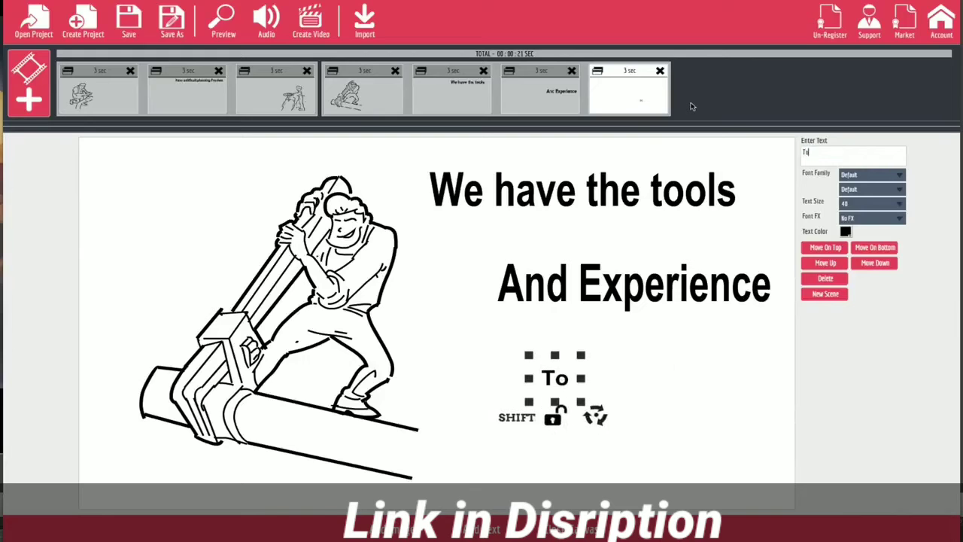
key(BackSpace)
key(BackSpace)
text(Do T)
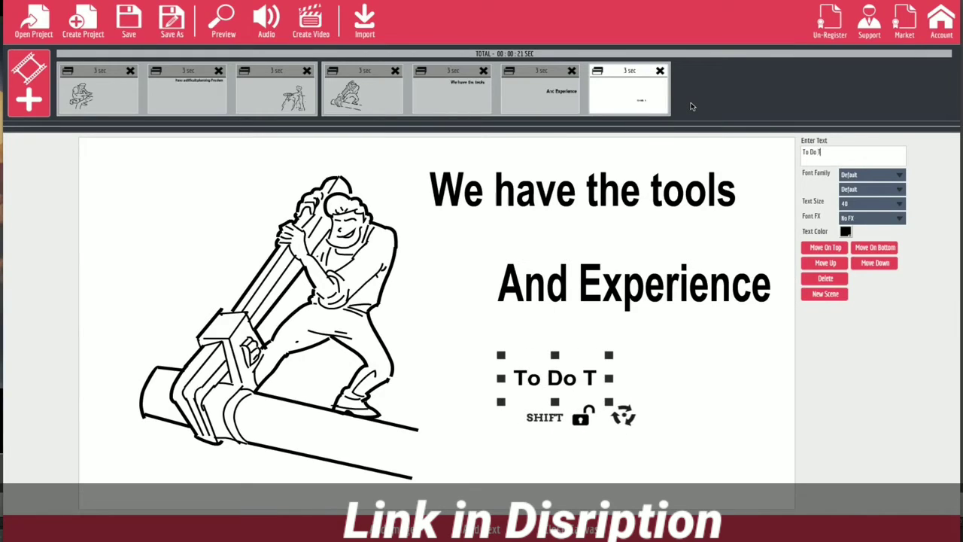
text(he Job)
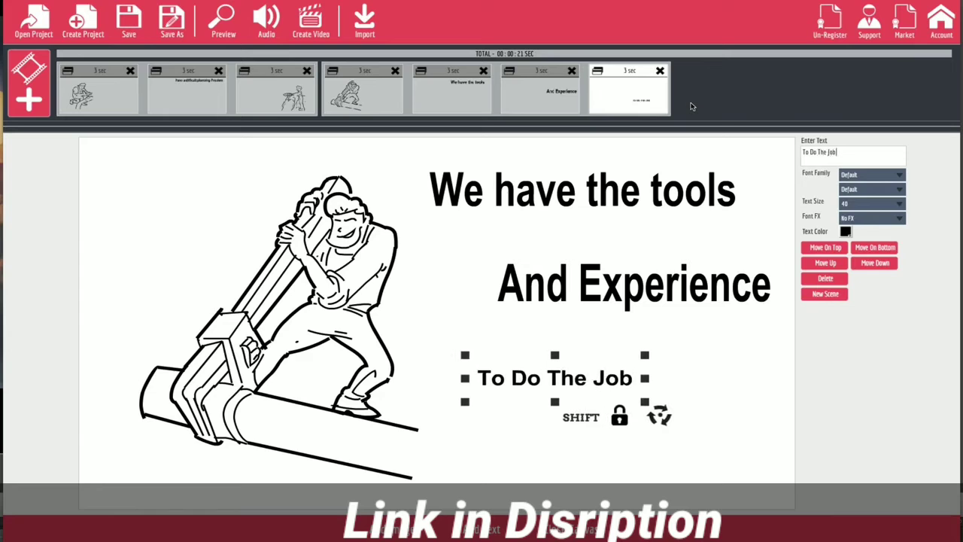
text( RIGHT!)
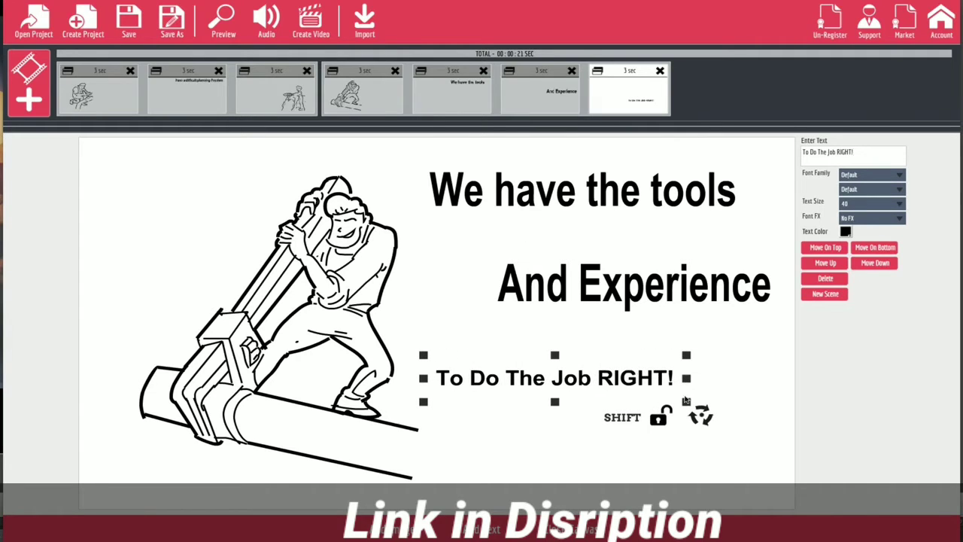
drag(686, 403, 720, 427)
drag(666, 399, 721, 398)
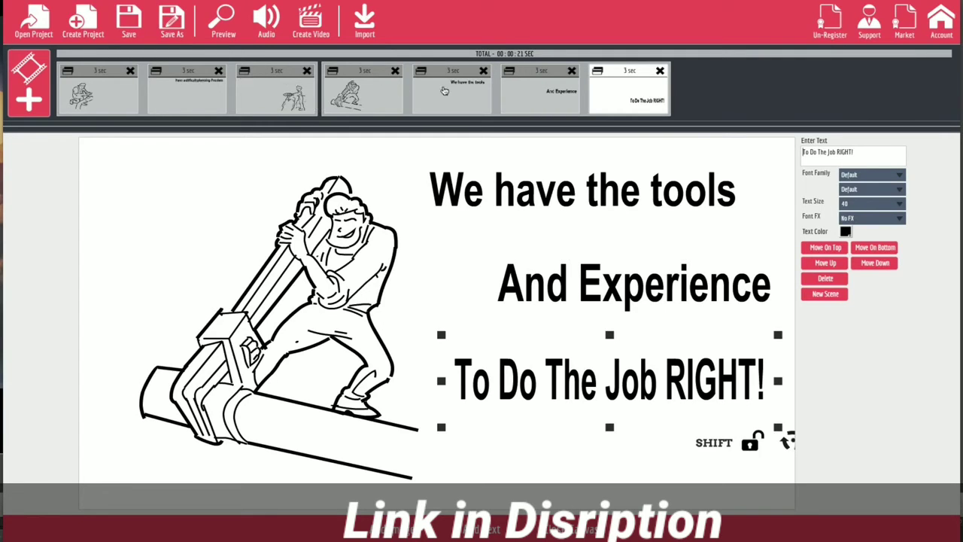
- Preview the sketch video through the "To Do The Job RIGHT!" text and close the preview
click(223, 22)
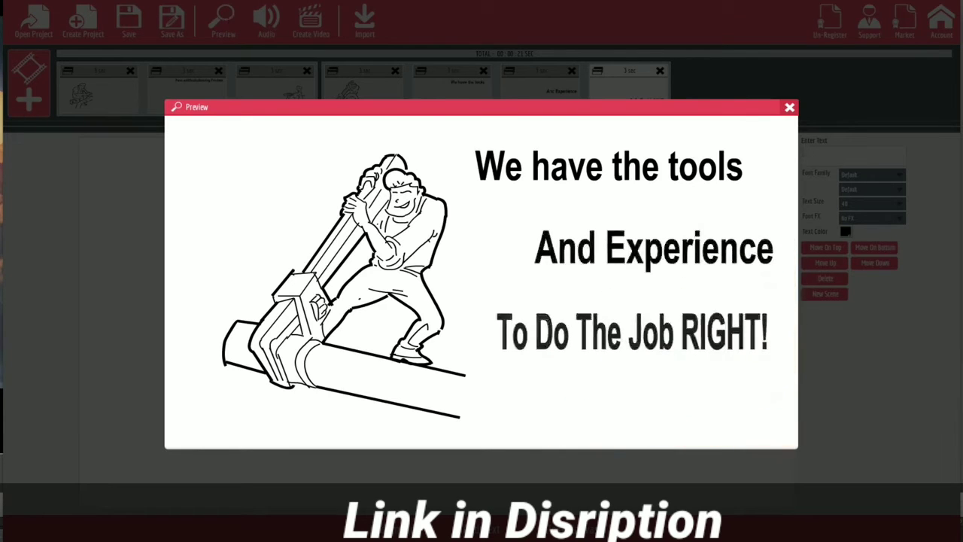
click(789, 109)
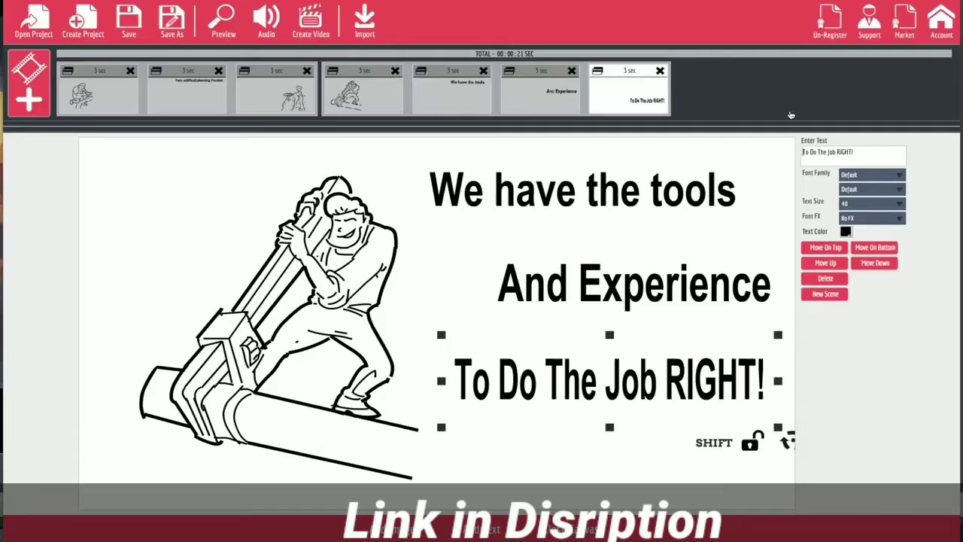